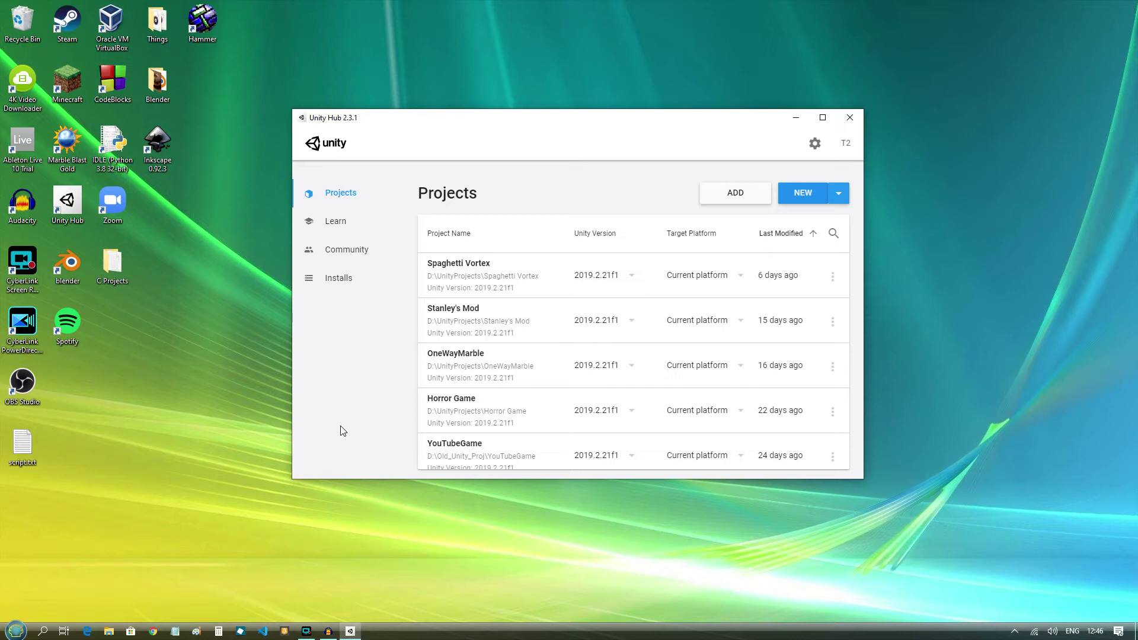
Review the installed Unity versions and the releases offered for installation, then return to the projects list
{"action": "left_click", "coordinate": [339, 282]}
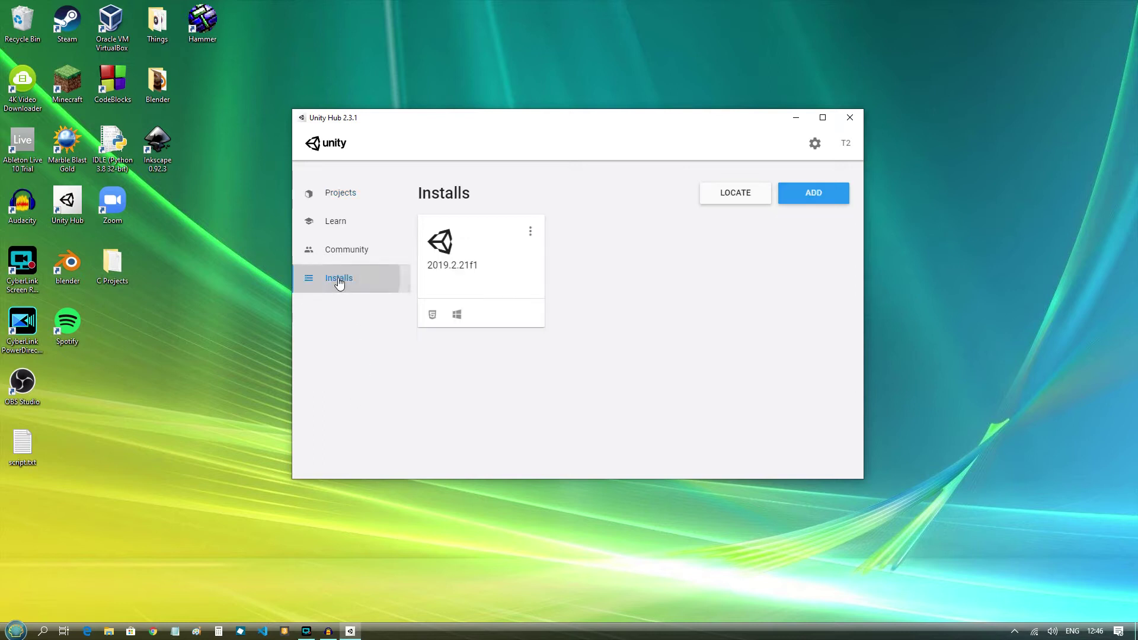
{"action": "left_click", "coordinate": [826, 194]}
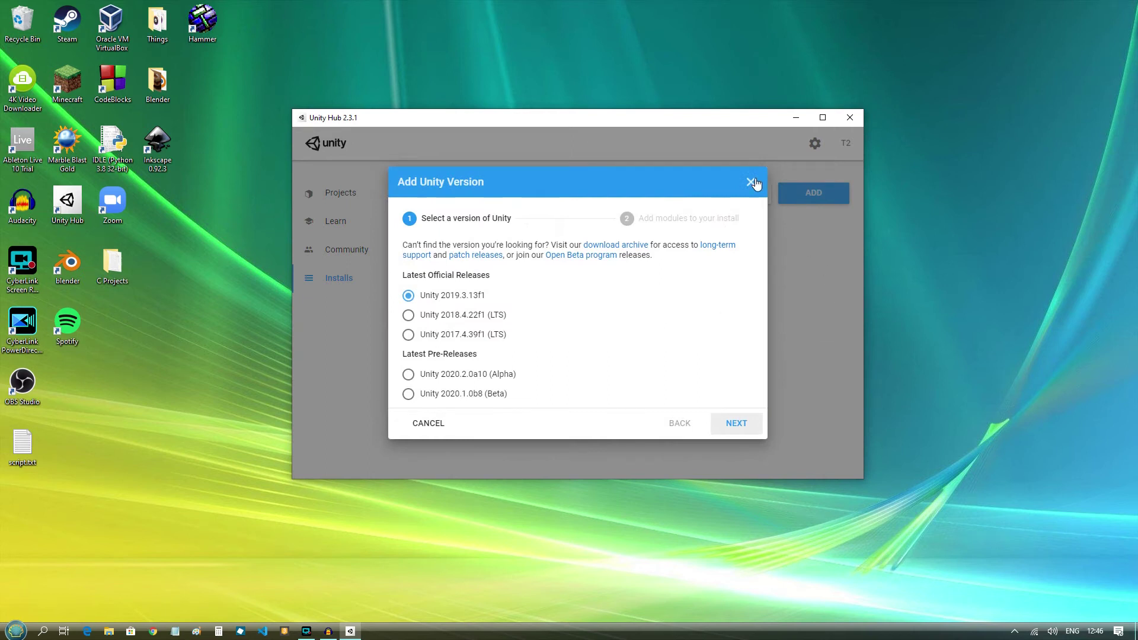
{"action": "left_click", "coordinate": [751, 182]}
{"action": "left_click", "coordinate": [333, 204]}
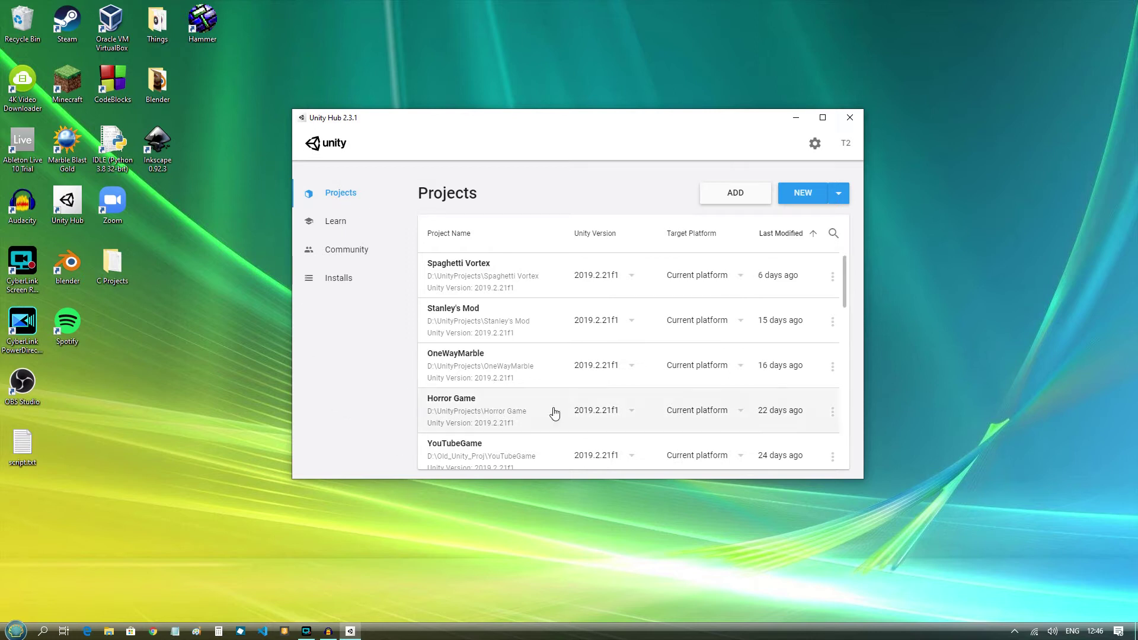
Create a new 3D project named StanleyLikesCyan in D:\UnityProjects
{"action": "left_click", "coordinate": [804, 192]}
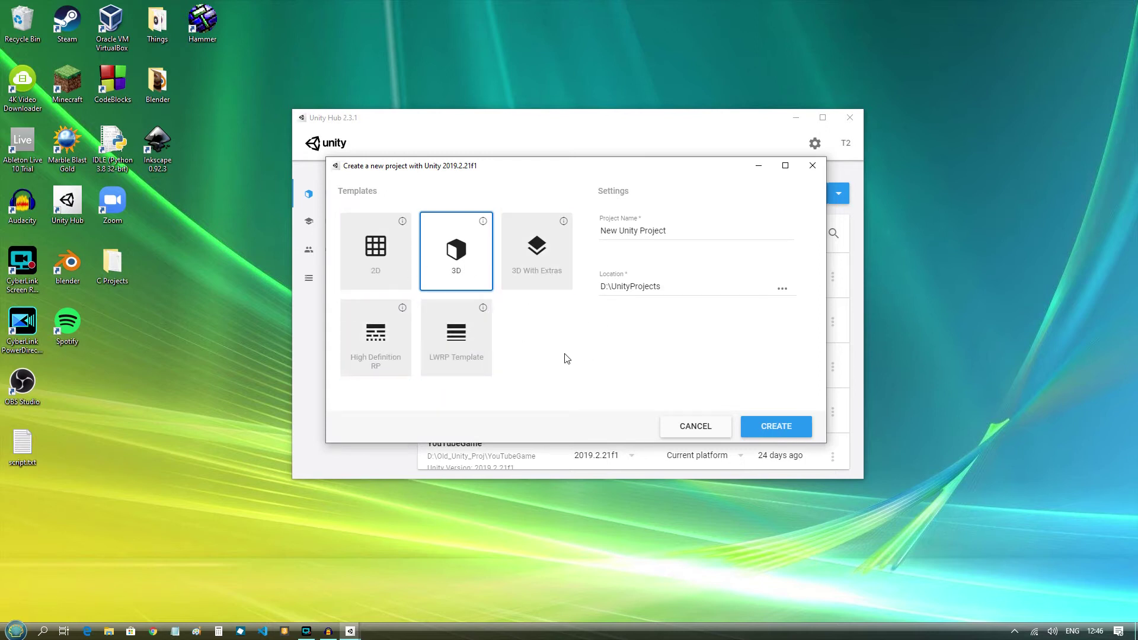
{"action": "left_click", "coordinate": [686, 236]}
{"action": "key", "text": "BackSpace"}
{"action": "key", "text": "BackSpace"}
{"action": "key", "text": "BackSpace"}
{"action": "key", "text": "BackSpace"}
{"action": "key", "text": "BackSpace"}
{"action": "key", "text": "BackSpace"}
{"action": "key", "text": "BackSpace"}
{"action": "key", "text": "BackSpace"}
{"action": "key", "text": "BackSpace"}
{"action": "key", "text": "BackSpace"}
{"action": "key", "text": "BackSpace"}
{"action": "key", "text": "BackSpace"}
{"action": "key", "text": "BackSpace"}
{"action": "key", "text": "BackSpace"}
{"action": "key", "text": "BackSpace"}
{"action": "key", "text": "BackSpace"}
{"action": "type", "text": "Stanley"}
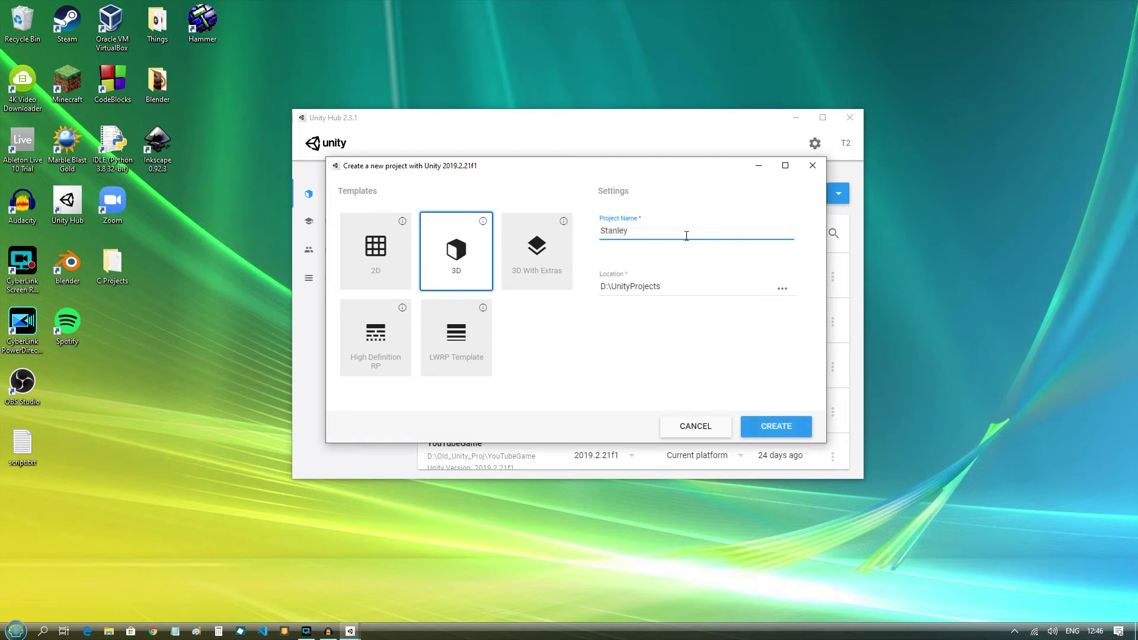
{"action": "type", "text": "LikesCyan"}
{"action": "left_click", "coordinate": [781, 430]}
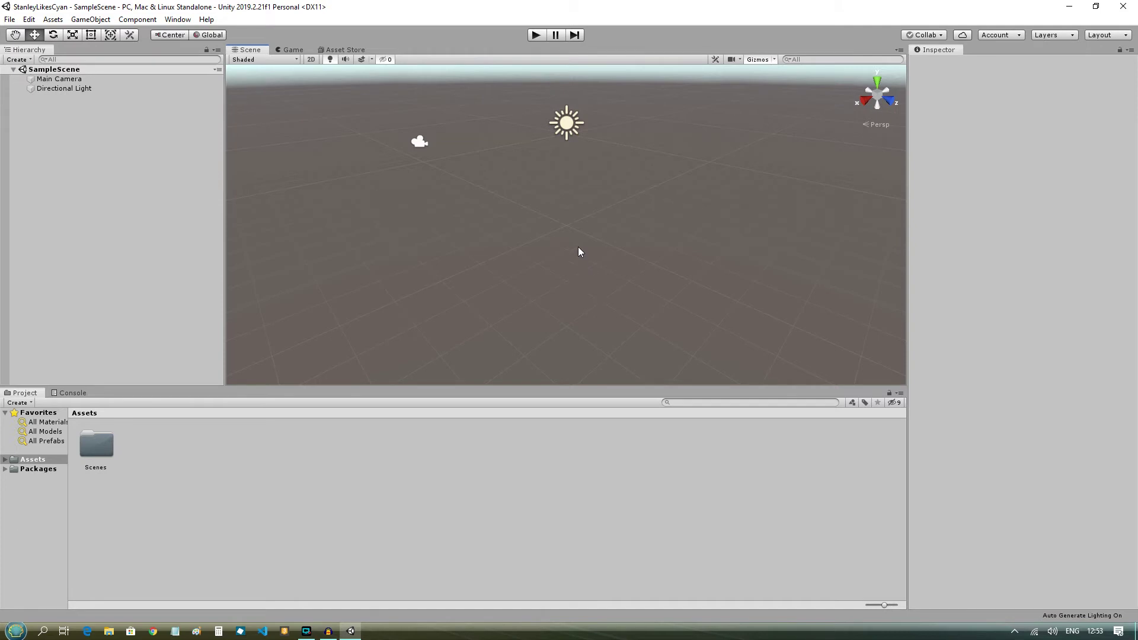
Add a 3D cube to the sample scene
{"action": "left_click", "coordinate": [23, 60]}
{"action": "mouse_move", "coordinate": [56, 104]}
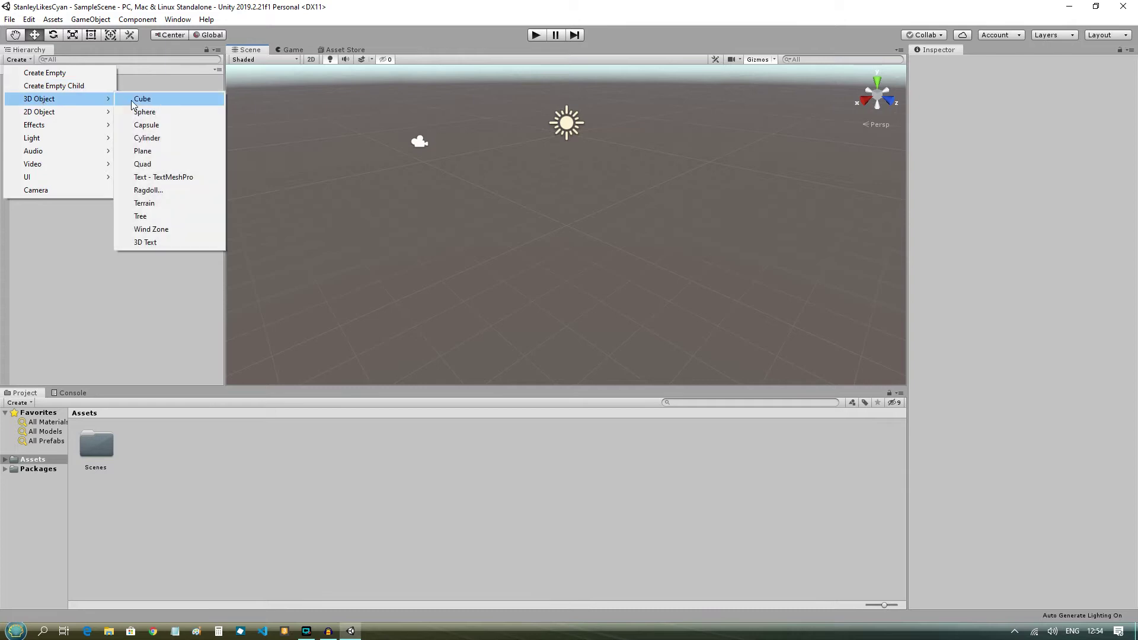
{"action": "left_click", "coordinate": [141, 99]}
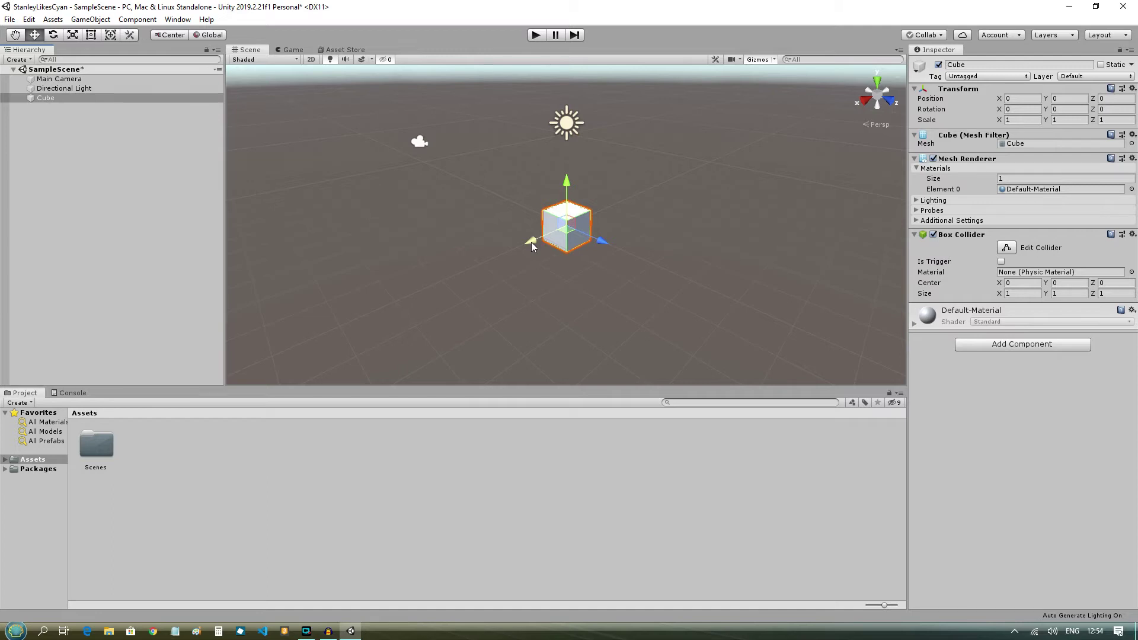
Move the cube freely along its axes to a position of about X 0.05, Y 0.02, Z 0.08
{"action": "mouse_move", "coordinate": [530, 236]}
{"action": "left_mouse_down"}
{"action": "mouse_move", "coordinate": [516, 239]}
{"action": "mouse_move", "coordinate": [546, 236]}
{"action": "mouse_move", "coordinate": [533, 249]}
{"action": "left_mouse_up"}
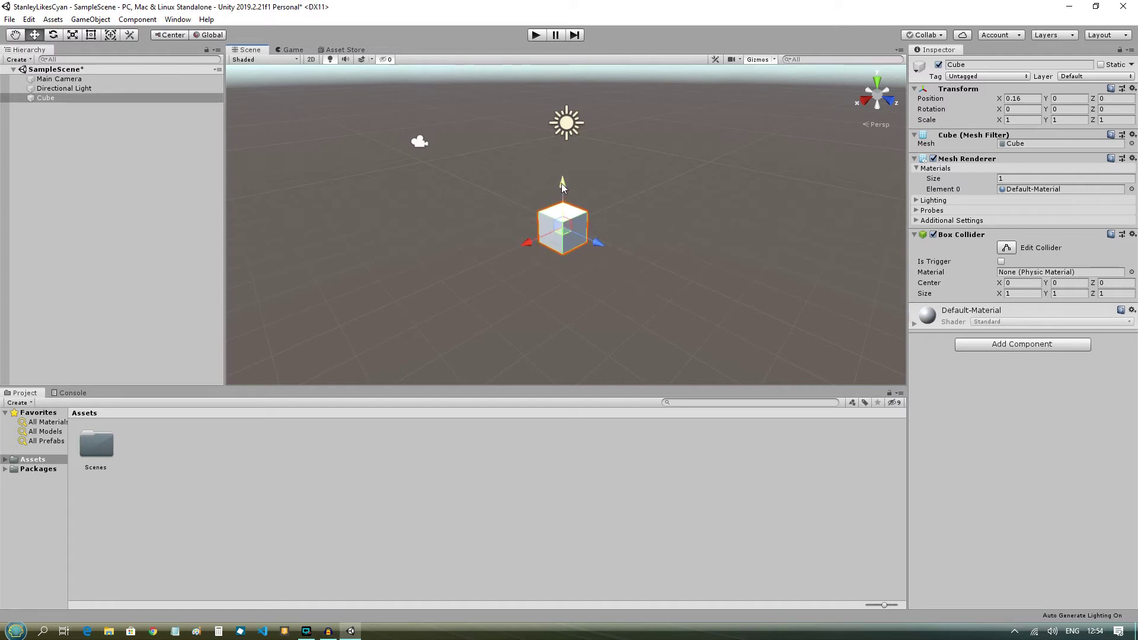
{"action": "left_click_drag", "start_coordinate": [562, 187], "coordinate": [599, 183]}
{"action": "mouse_move", "coordinate": [593, 243]}
{"action": "left_mouse_down"}
{"action": "mouse_move", "coordinate": [577, 240]}
{"action": "mouse_move", "coordinate": [591, 241]}
{"action": "left_mouse_up"}
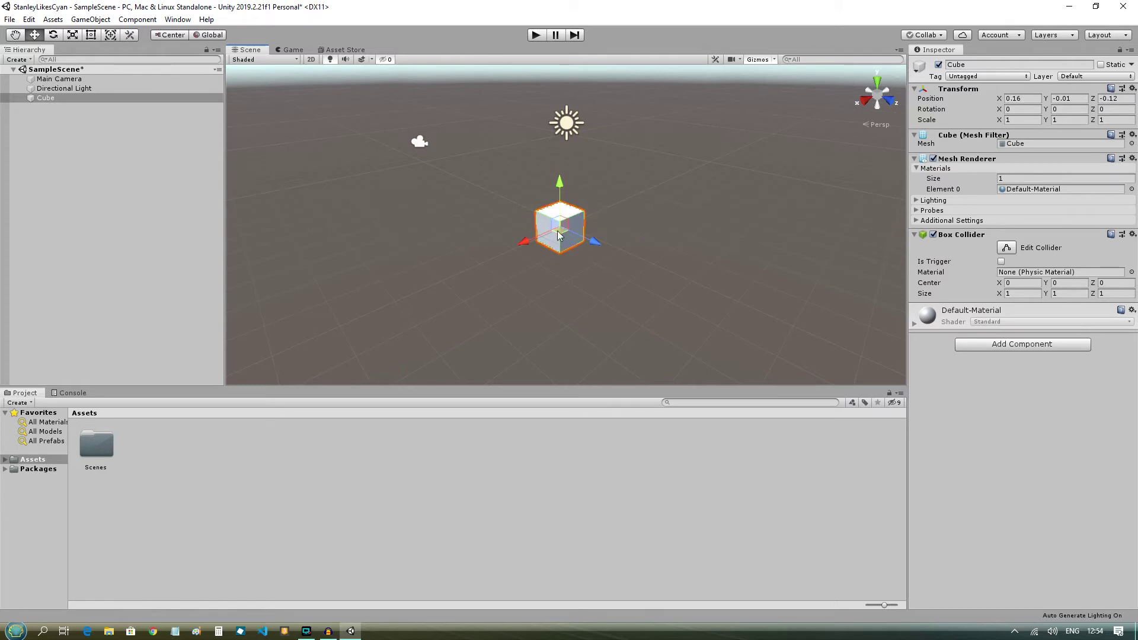
{"action": "left_click_drag", "start_coordinate": [558, 230], "coordinate": [574, 203]}
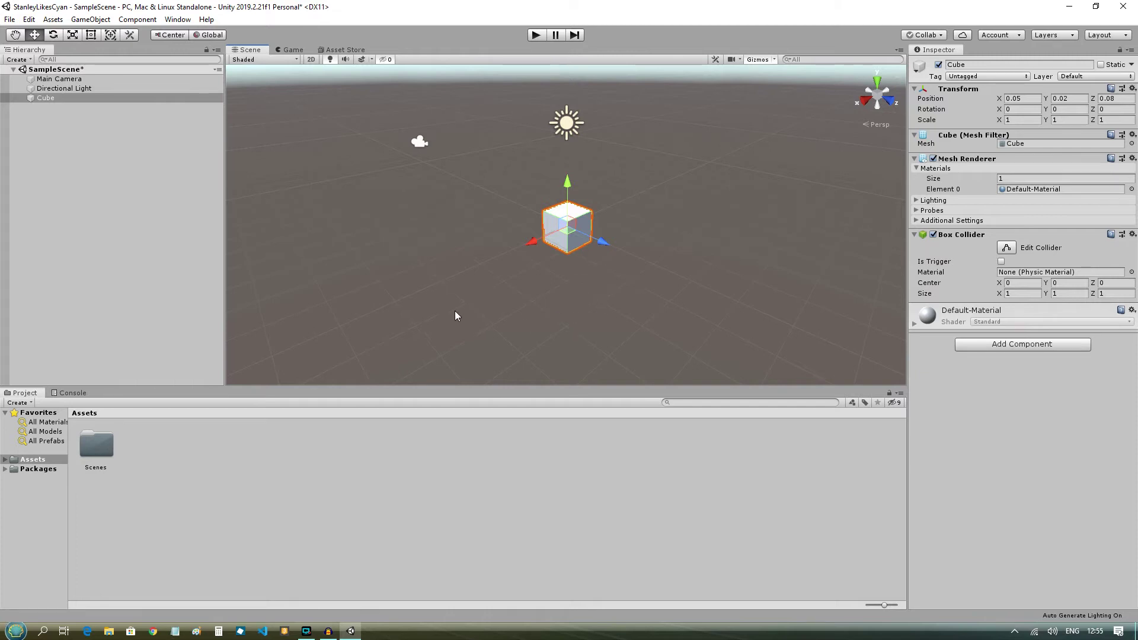
Rotate the cube to about X -15.7, Y -43.2, Z -7.8 and scale it to about 2.36 by 1.77 by 1.67
{"action": "left_click", "coordinate": [53, 35]}
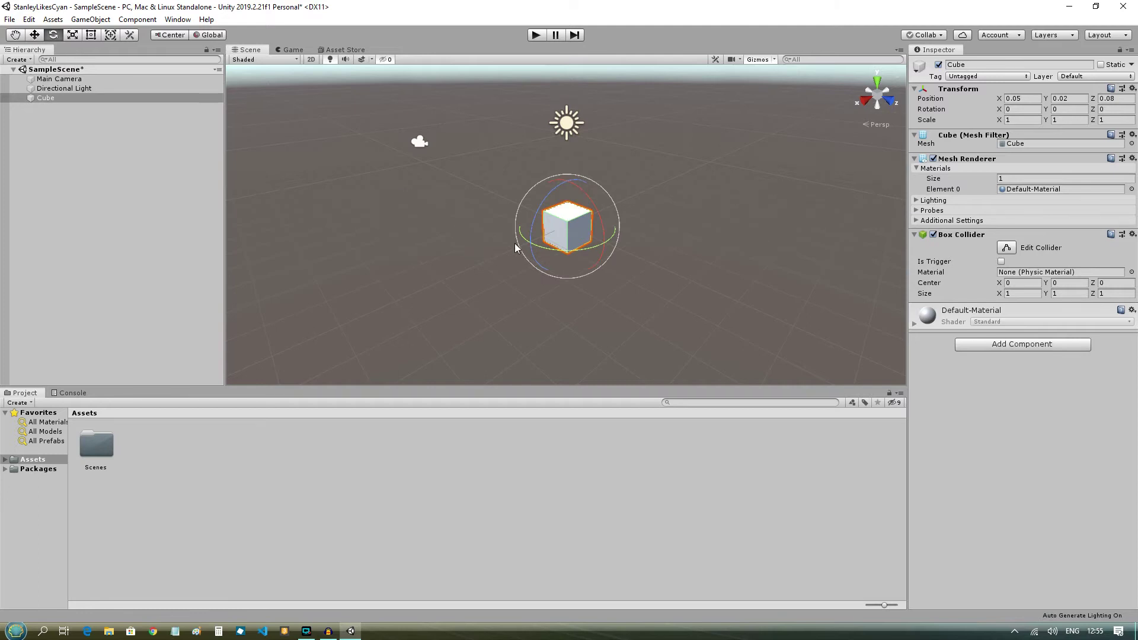
{"action": "mouse_move", "coordinate": [601, 215]}
{"action": "left_mouse_down"}
{"action": "mouse_move", "coordinate": [592, 203]}
{"action": "mouse_move", "coordinate": [579, 247]}
{"action": "mouse_move", "coordinate": [564, 254]}
{"action": "mouse_move", "coordinate": [543, 213]}
{"action": "mouse_move", "coordinate": [598, 240]}
{"action": "mouse_move", "coordinate": [564, 214]}
{"action": "mouse_move", "coordinate": [560, 228]}
{"action": "mouse_move", "coordinate": [576, 234]}
{"action": "mouse_move", "coordinate": [582, 215]}
{"action": "left_mouse_up"}
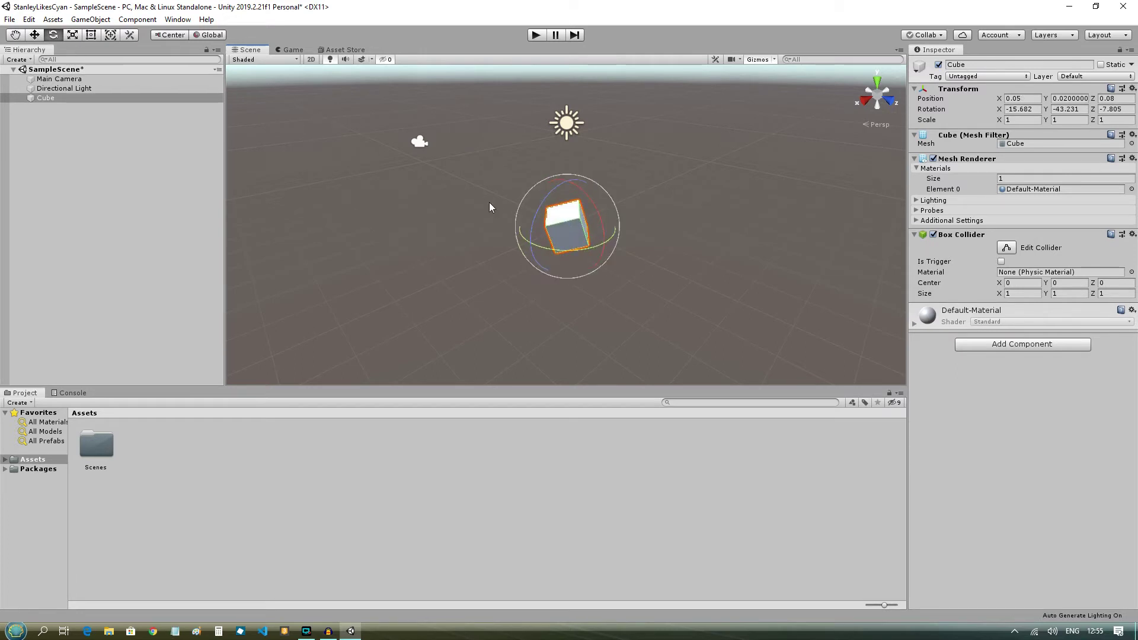
{"action": "left_click", "coordinate": [73, 33]}
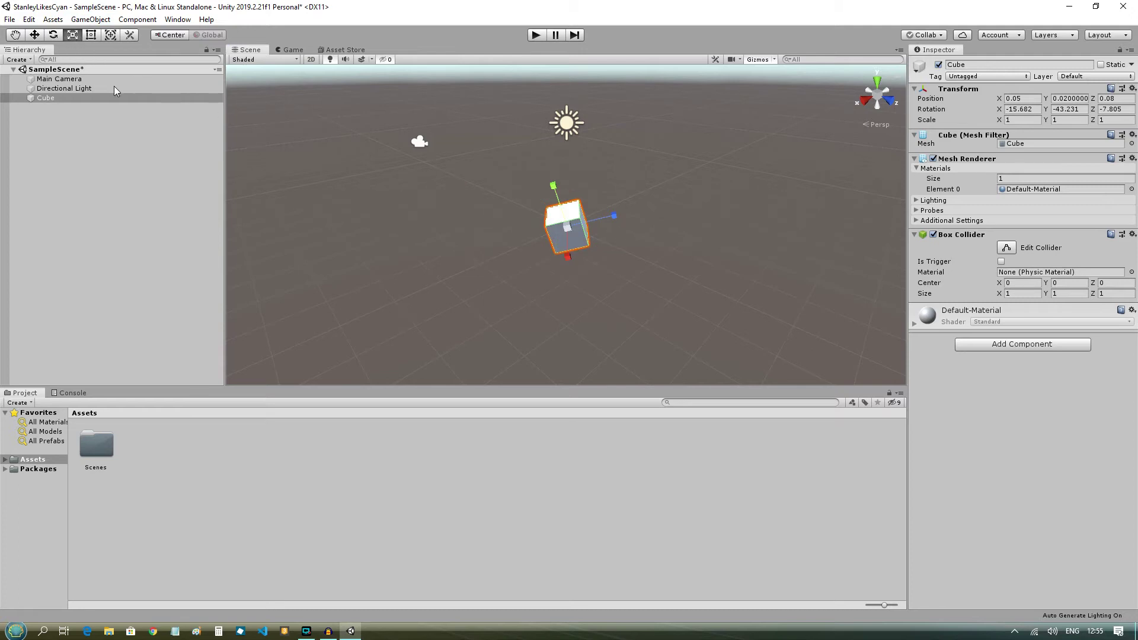
{"action": "left_click_drag", "start_coordinate": [568, 260], "coordinate": [572, 286]}
{"action": "left_click_drag", "start_coordinate": [551, 186], "coordinate": [546, 169]}
{"action": "left_click_drag", "start_coordinate": [615, 218], "coordinate": [629, 214]}
{"action": "left_click_drag", "start_coordinate": [564, 227], "coordinate": [583, 227]}
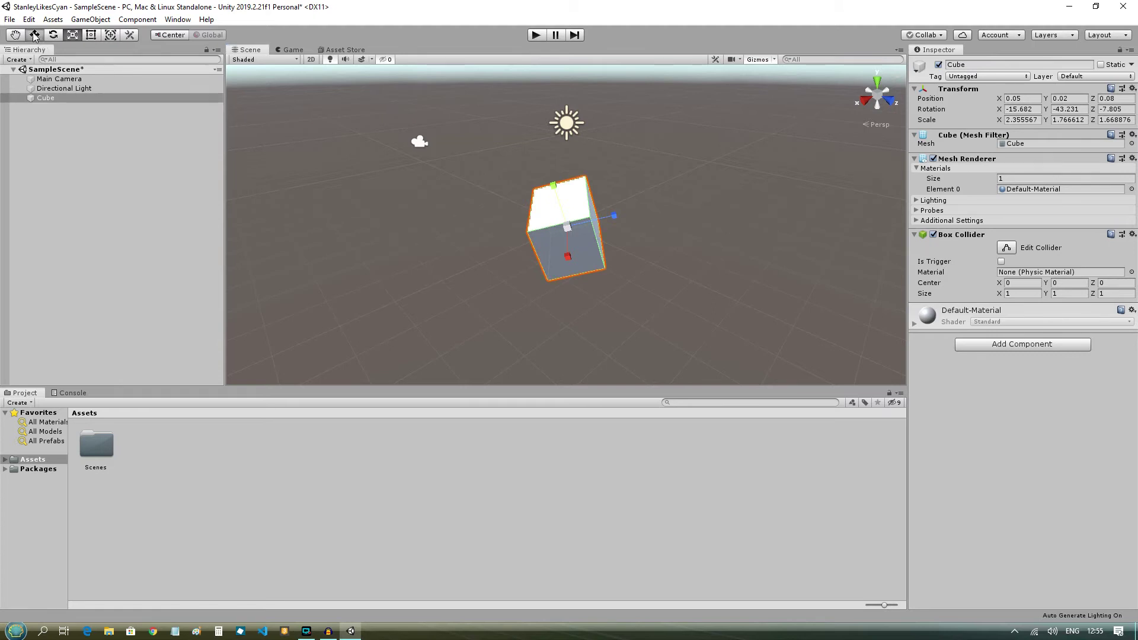
Deselect and reselect the cube, cycling through the Move, Rotate and Scale tools
{"action": "left_click", "coordinate": [53, 34]}
{"action": "left_click", "coordinate": [72, 34]}
{"action": "left_click", "coordinate": [380, 236]}
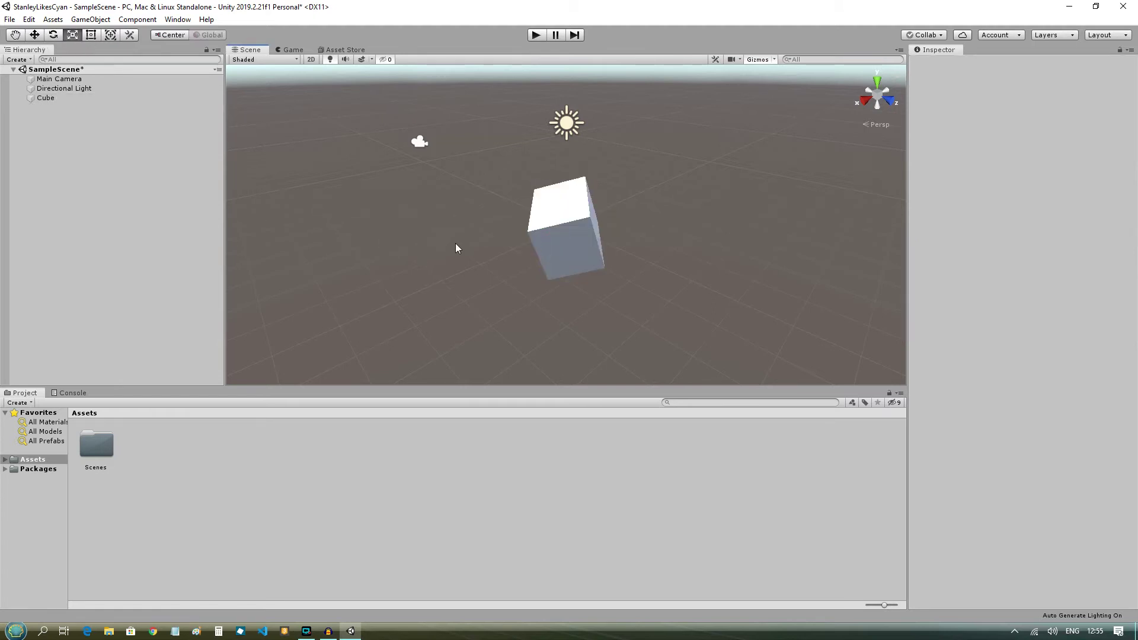
{"action": "left_click", "coordinate": [561, 247]}
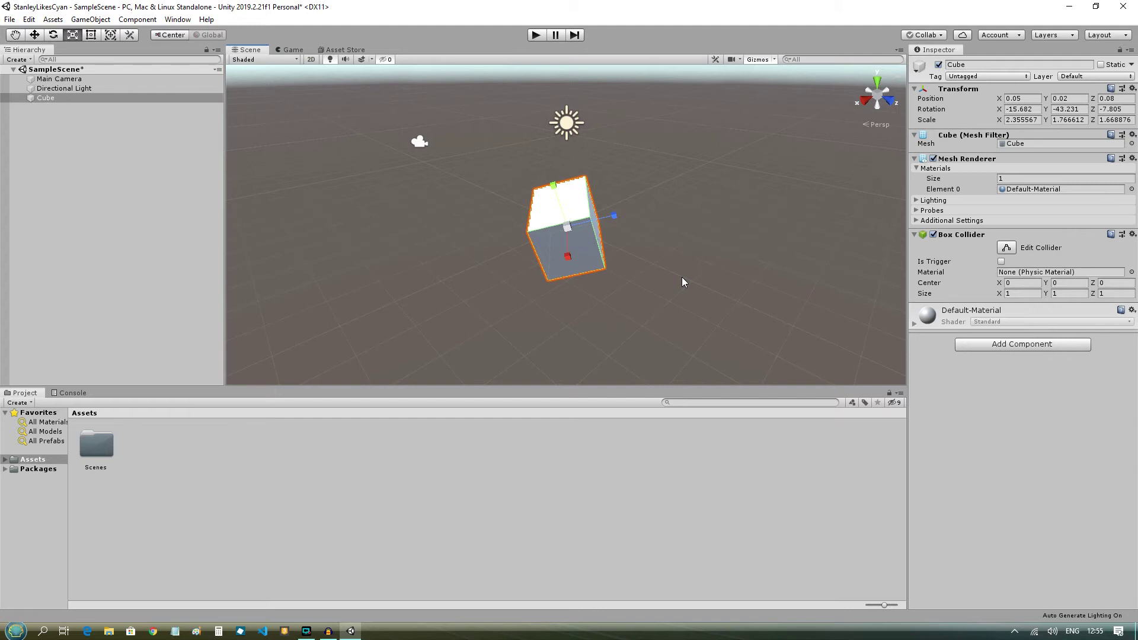
{"action": "key", "text": "w"}
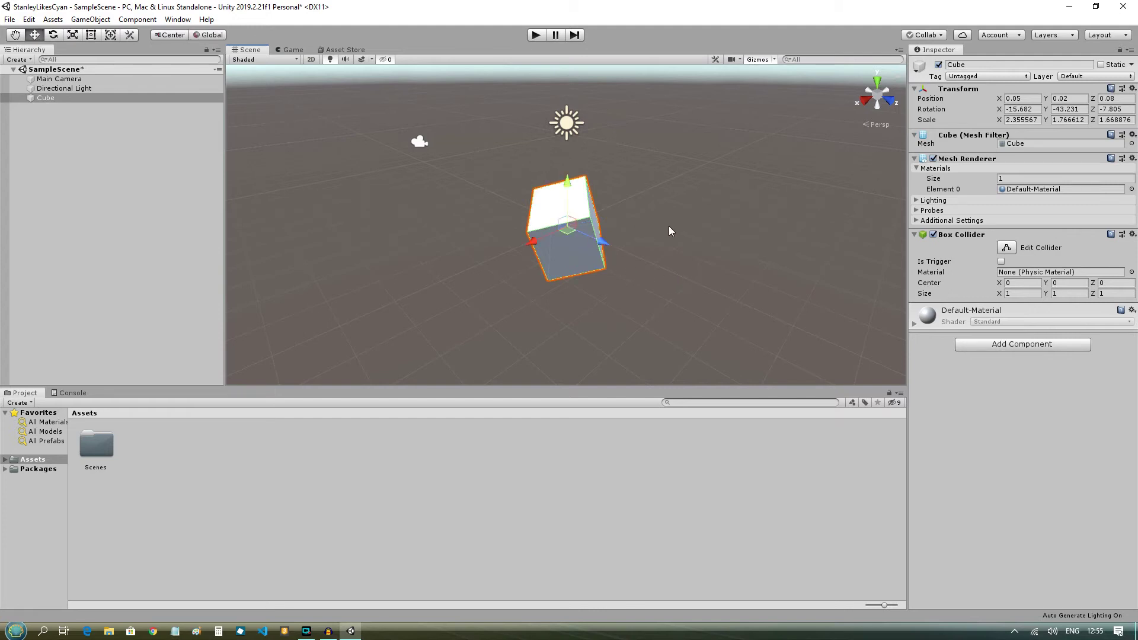
{"action": "key", "text": "e"}
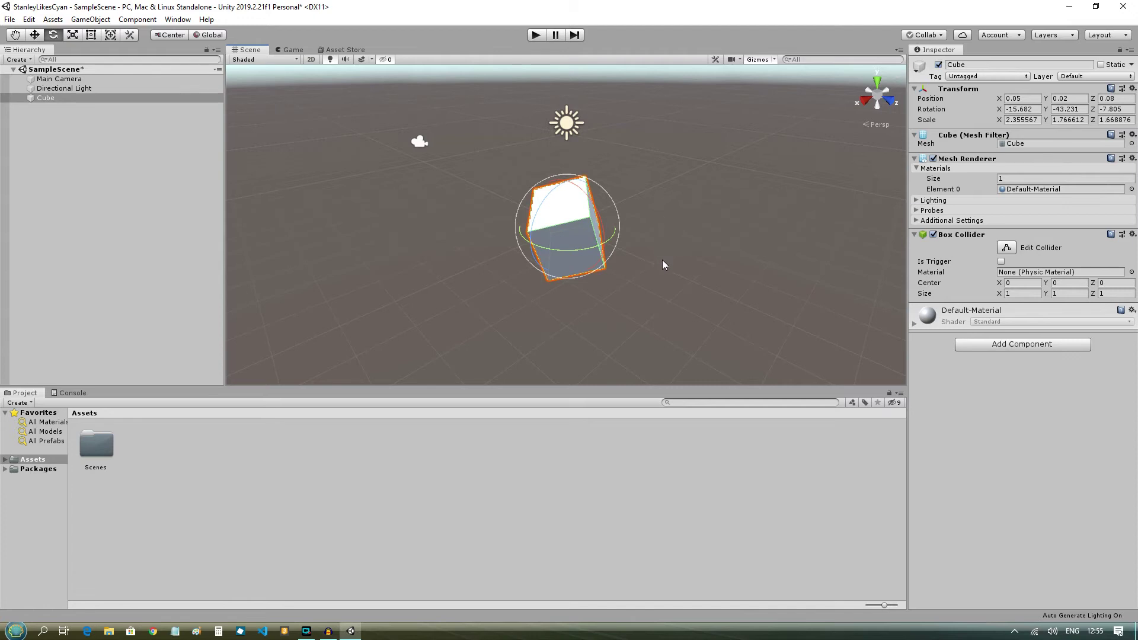
{"action": "key", "text": "r"}
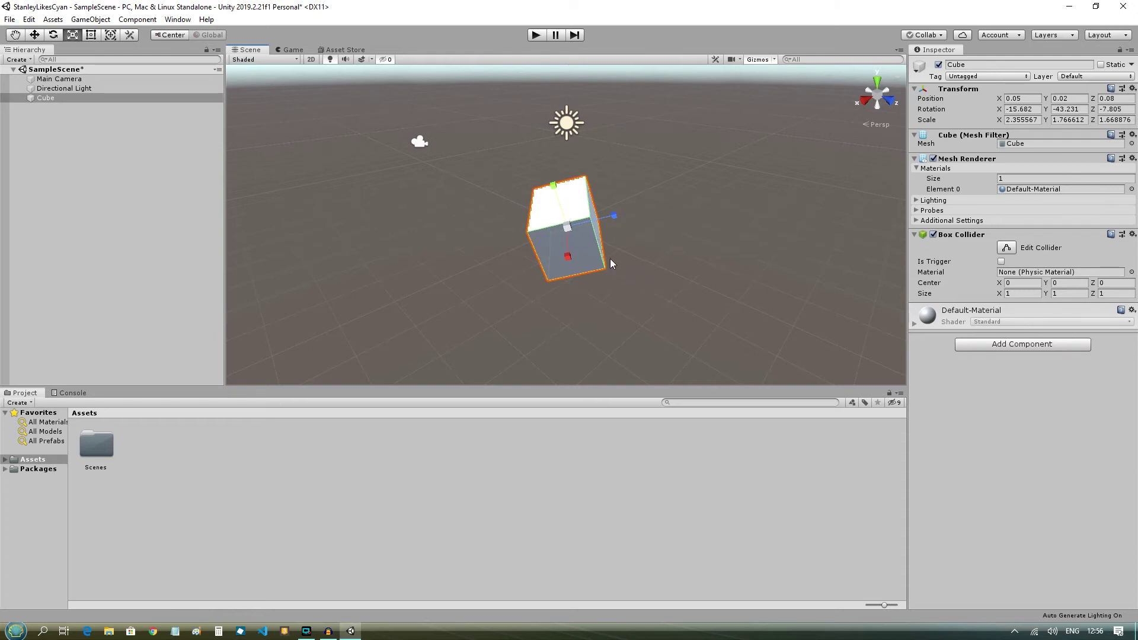
Duplicate the cube and move the copy along the Z axis to about -3.99, clear of the original
{"action": "key", "text": "ctrl+d"}
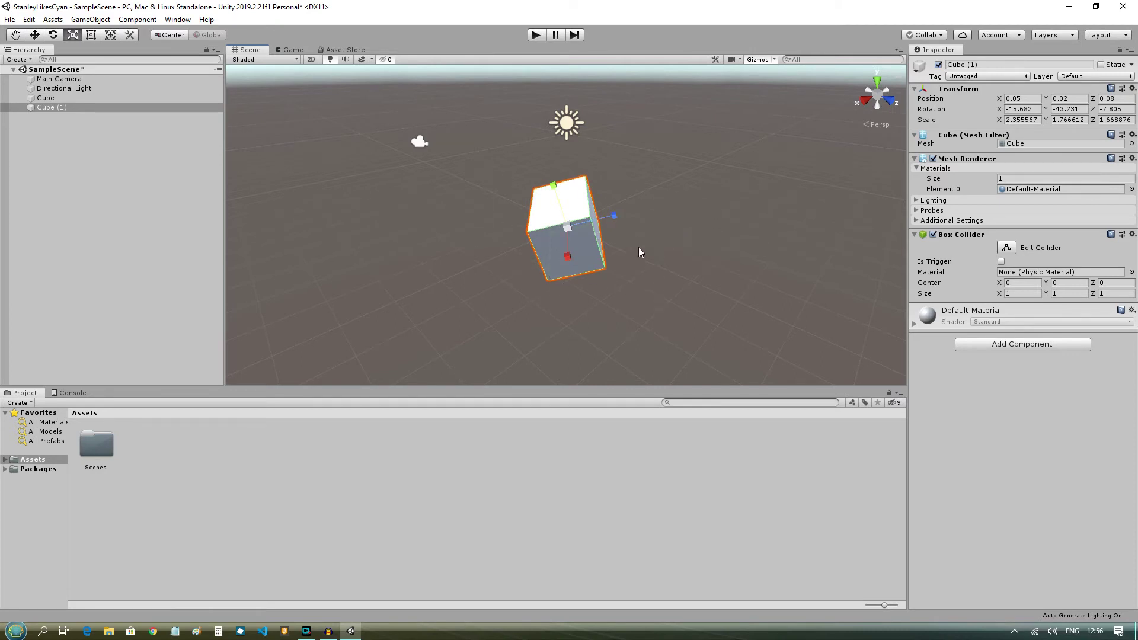
{"action": "key", "text": "w"}
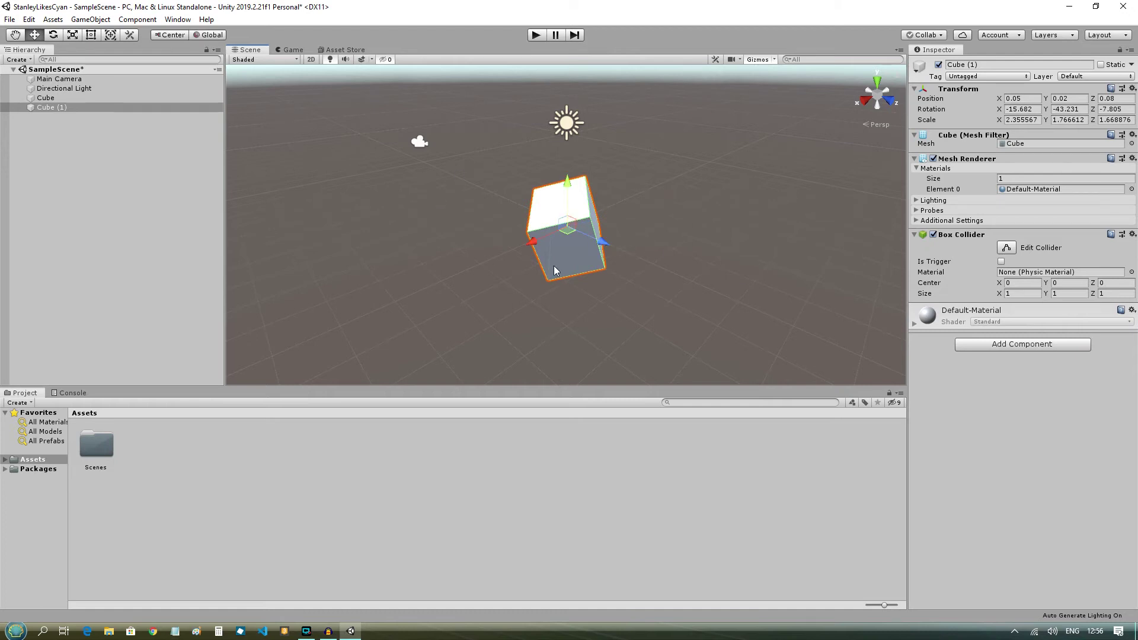
{"action": "left_click", "coordinate": [45, 99]}
{"action": "left_click", "coordinate": [55, 108]}
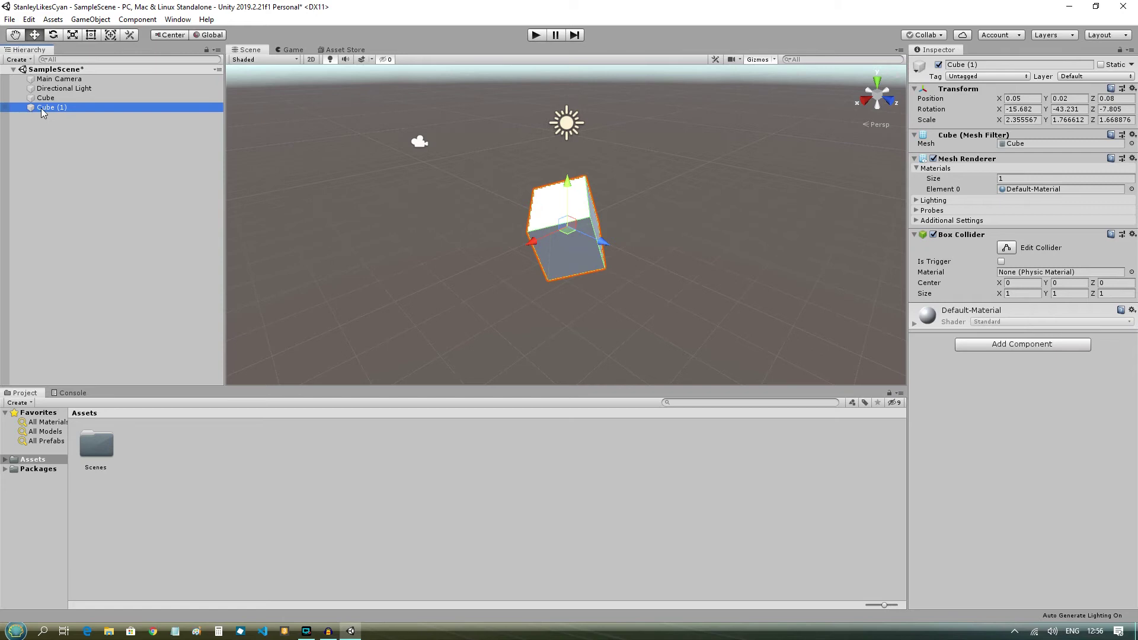
{"action": "left_click_drag", "start_coordinate": [604, 252], "coordinate": [548, 232]}
{"action": "left_click", "coordinate": [571, 231]}
{"action": "left_click", "coordinate": [483, 191]}
{"action": "left_click", "coordinate": [558, 242]}
{"action": "left_click", "coordinate": [477, 199]}
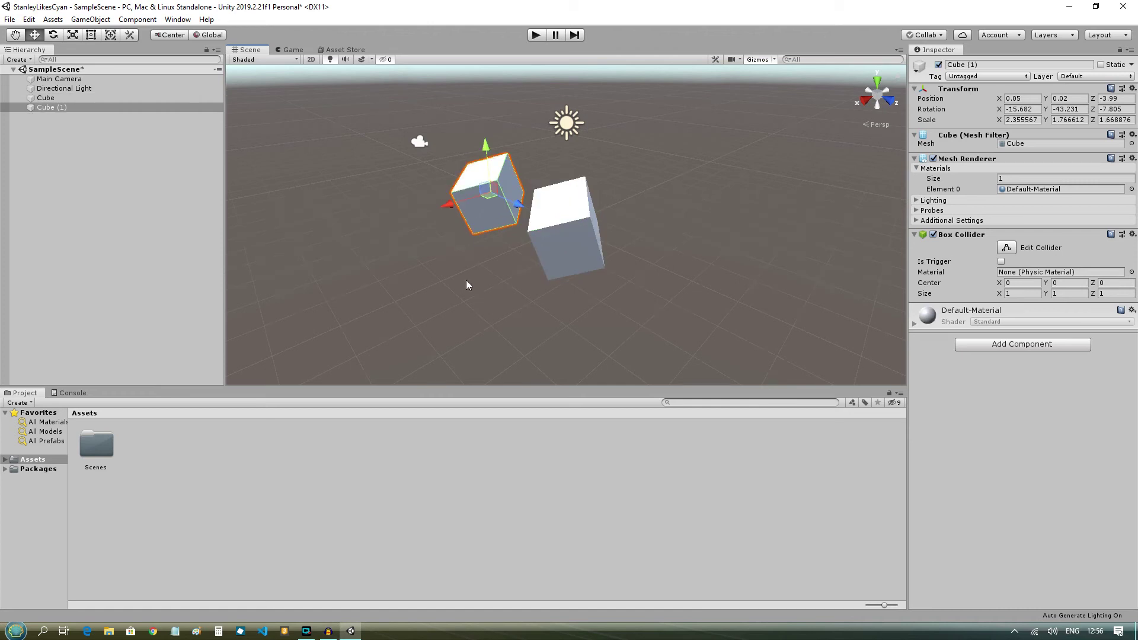
{"action": "left_click", "coordinate": [485, 293]}
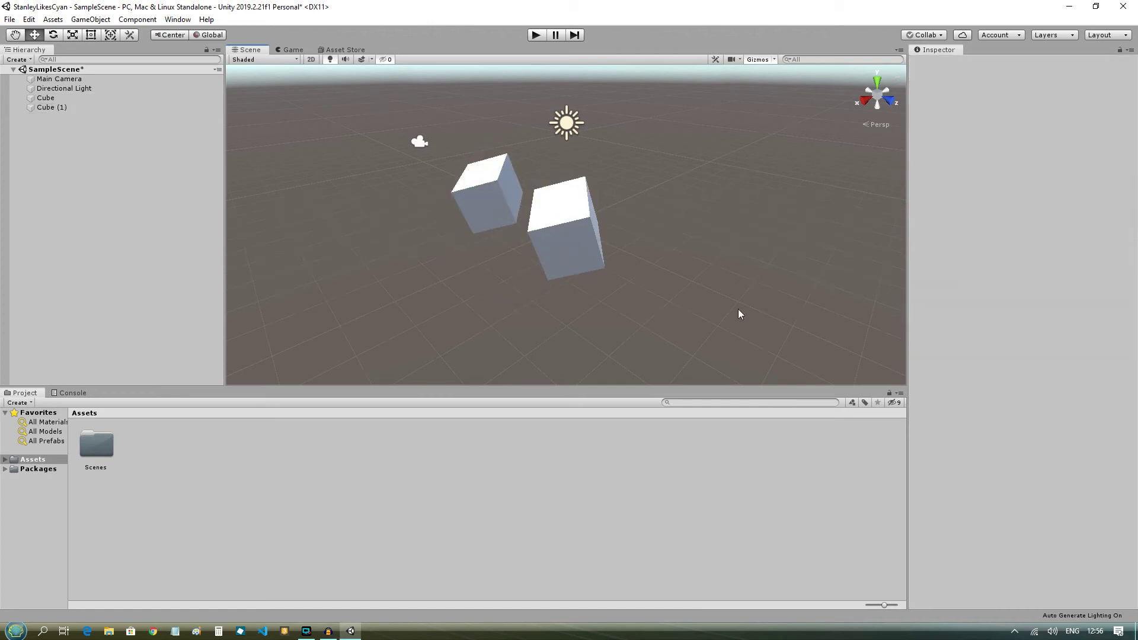
Make further duplicates of the copied cube and spread them out beside the original
{"action": "left_click", "coordinate": [64, 107]}
{"action": "key", "text": "ctrl+d"}
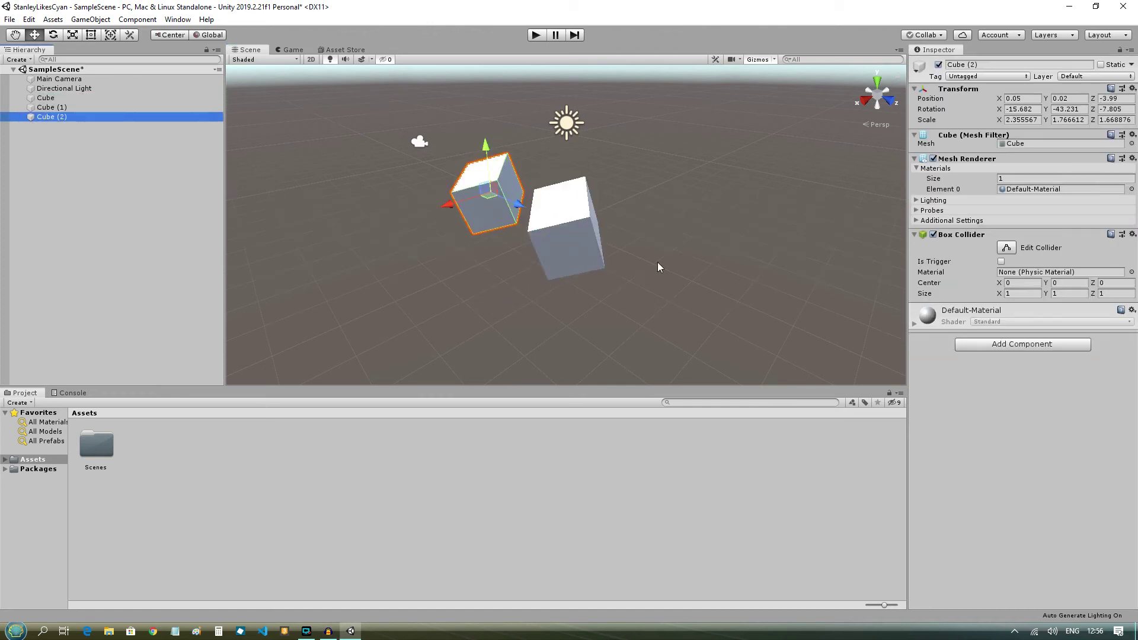
{"action": "left_click_drag", "start_coordinate": [519, 205], "coordinate": [678, 200]}
{"action": "key", "text": "ctrl+d"}
{"action": "key", "text": "ctrl+d"}
Delete all the duplicated cubes, keeping only the original
{"action": "key", "text": "Delete"}
{"action": "left_click", "coordinate": [734, 202]}
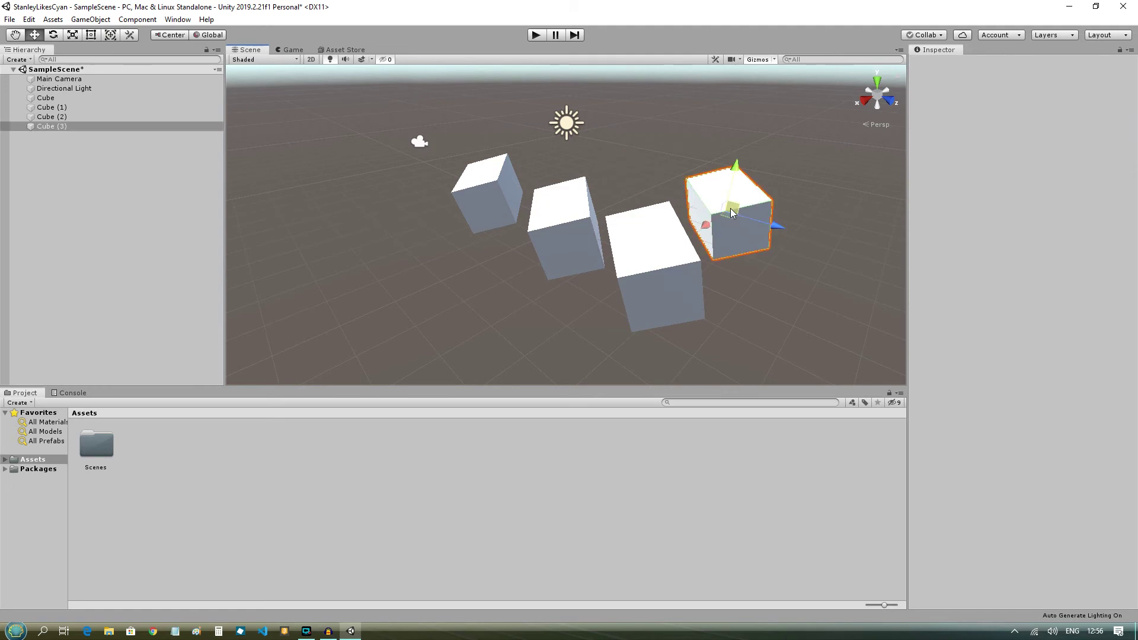
{"action": "key", "text": "Delete"}
{"action": "left_click", "coordinate": [646, 260]}
{"action": "key", "text": "Delete"}
{"action": "left_click", "coordinate": [488, 180]}
{"action": "key", "text": "Delete"}
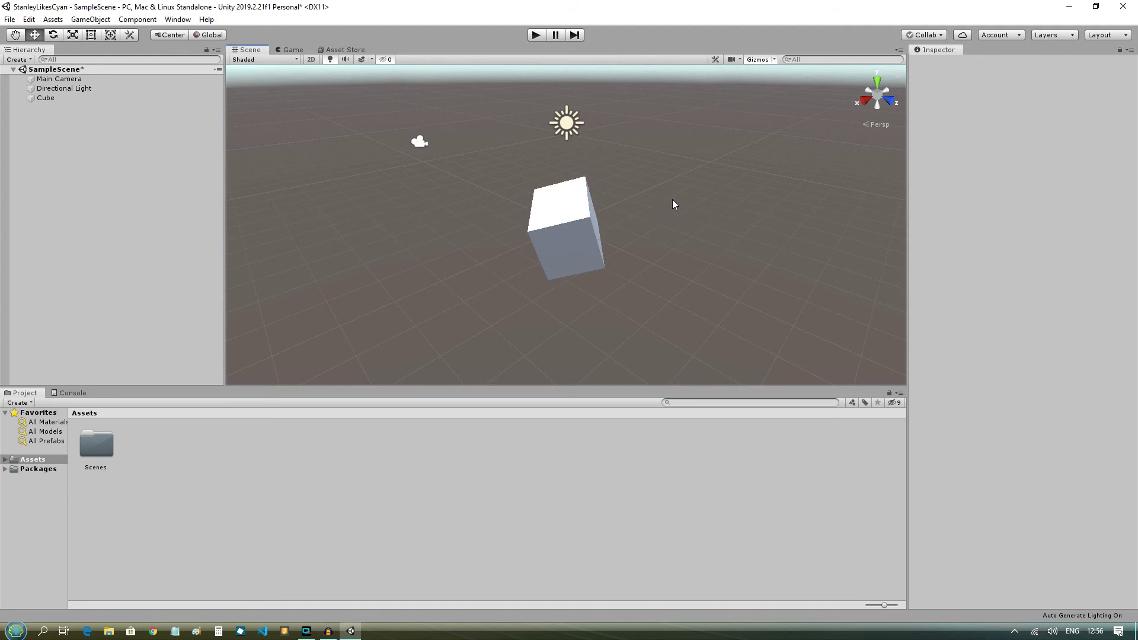
Move the remaining cube along the Z axis to about 11.49
{"action": "left_click", "coordinate": [591, 219]}
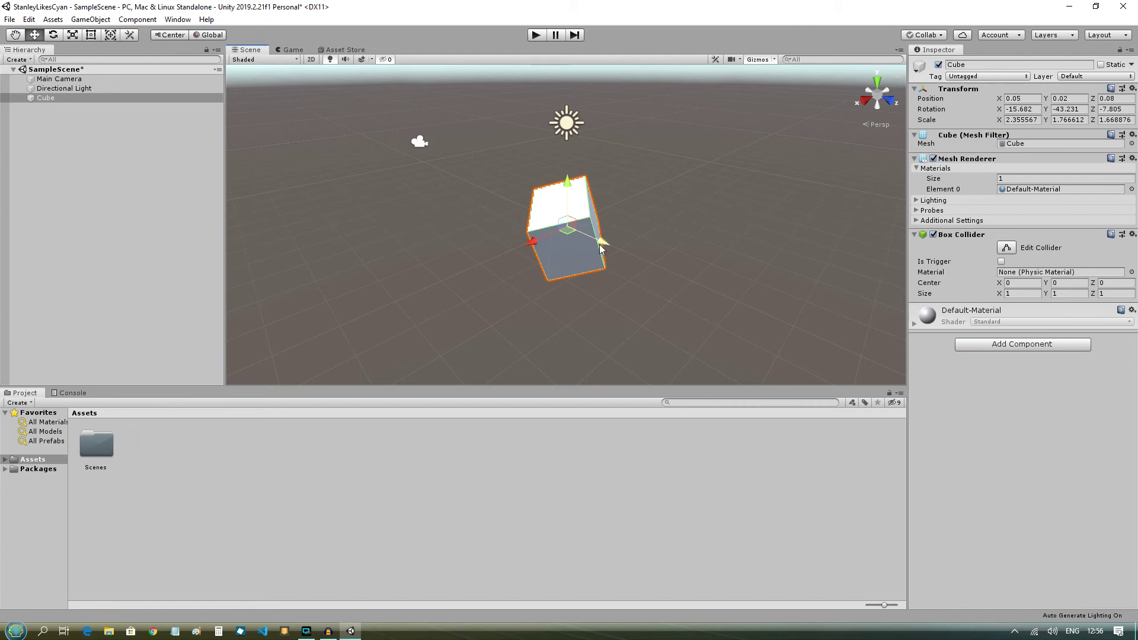
{"action": "left_click_drag", "start_coordinate": [600, 243], "coordinate": [858, 350]}
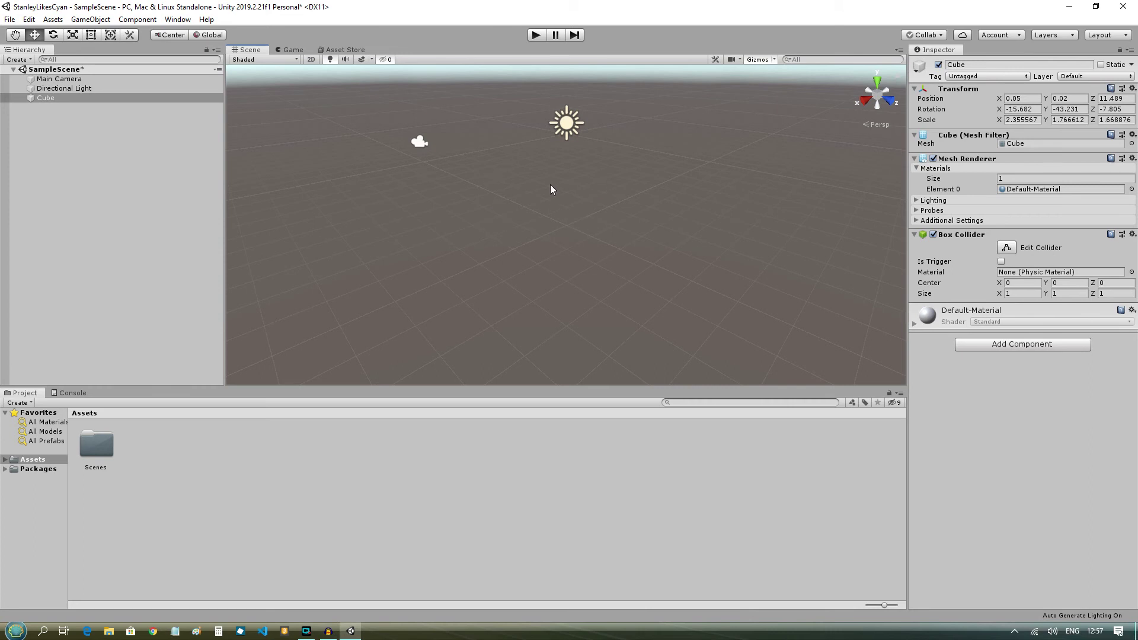
Look around the scene and frame the selected cube in the view
{"action": "right_click_drag", "start_coordinate": [528, 218], "coordinate": [683, 211]}
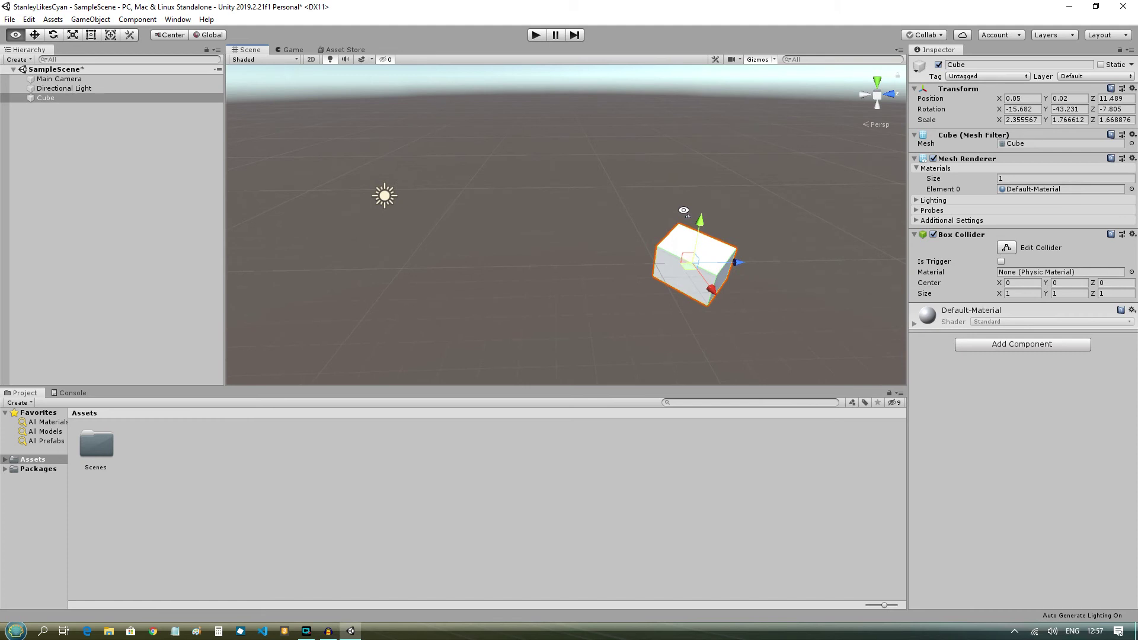
{"action": "right_click_drag", "start_coordinate": [684, 210], "coordinate": [616, 263]}
{"action": "key", "text": "s"}
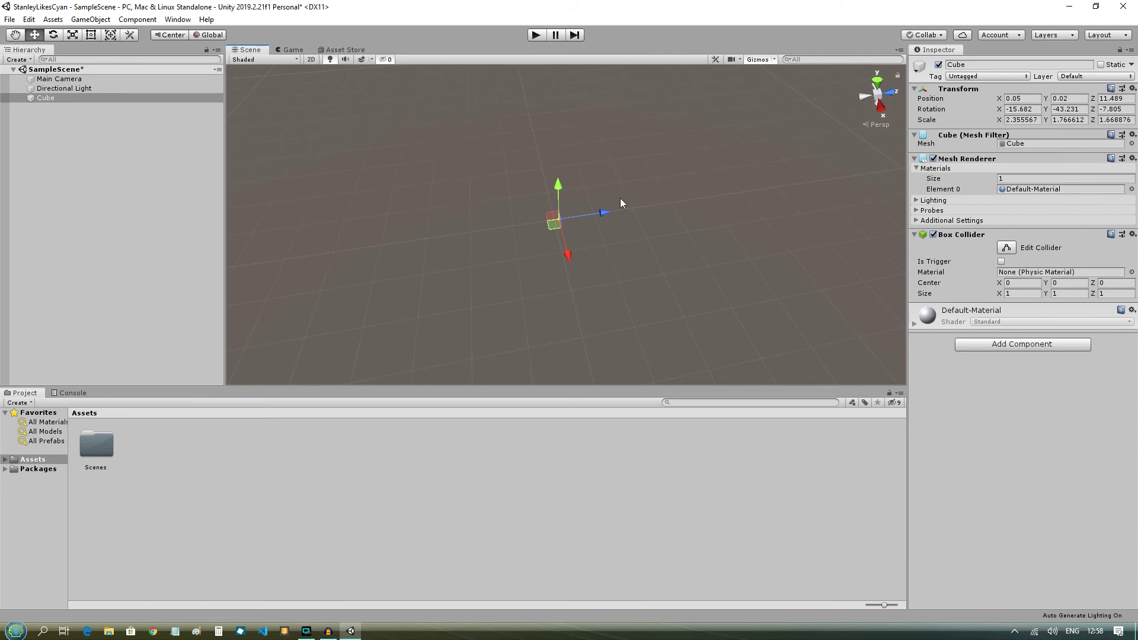
{"action": "right_click_drag", "start_coordinate": [661, 223], "coordinate": [649, 259]}
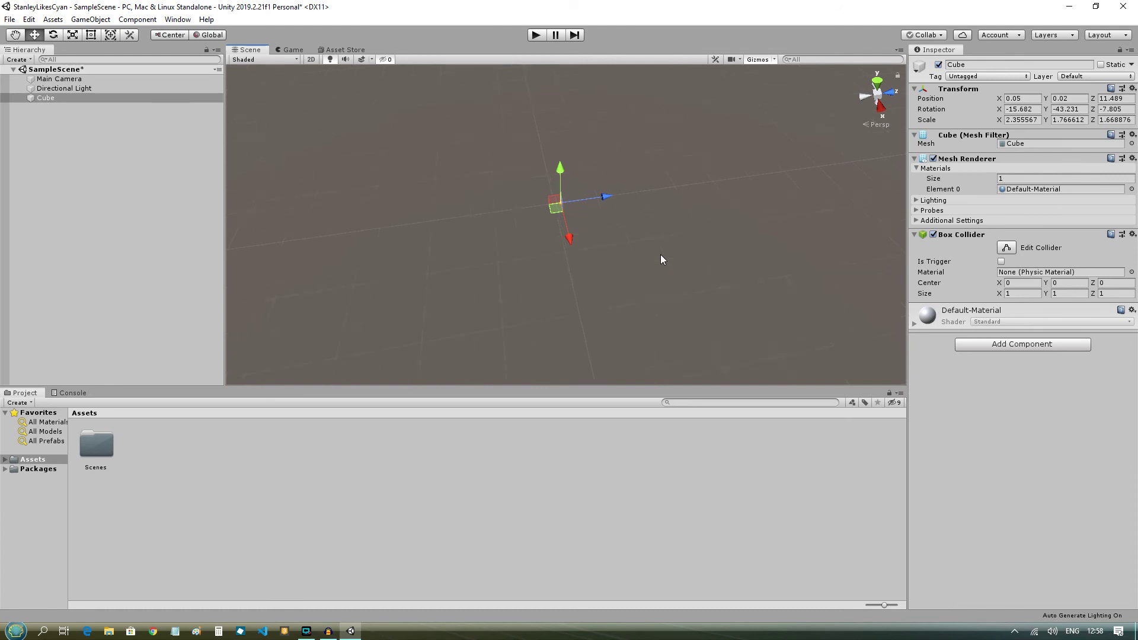
{"action": "key", "text": "f"}
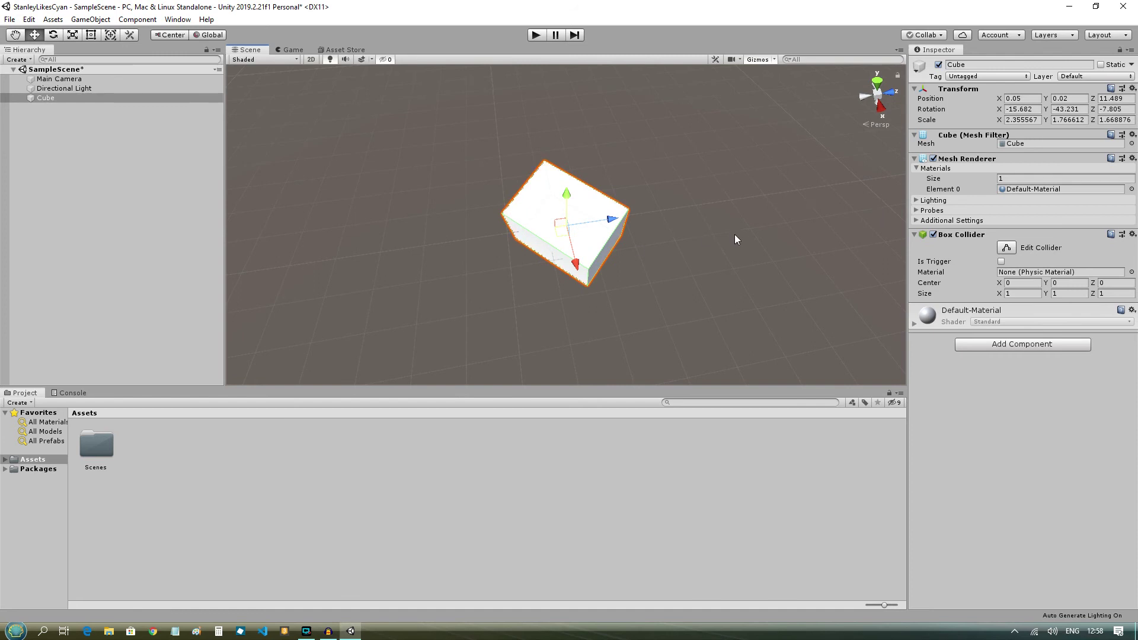
{"action": "right_click_drag", "start_coordinate": [731, 229], "coordinate": [668, 213]}
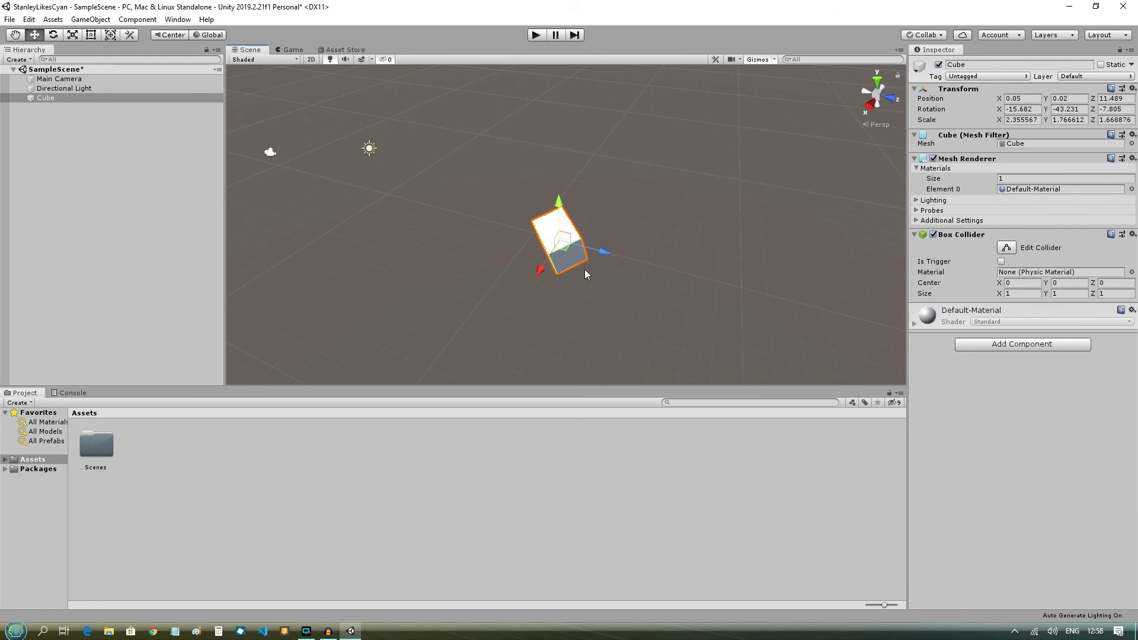
Delete the existing cube and add a new 3D cube at about X 1.92, Y 1.43, Z 10.57
{"action": "key", "text": "Delete"}
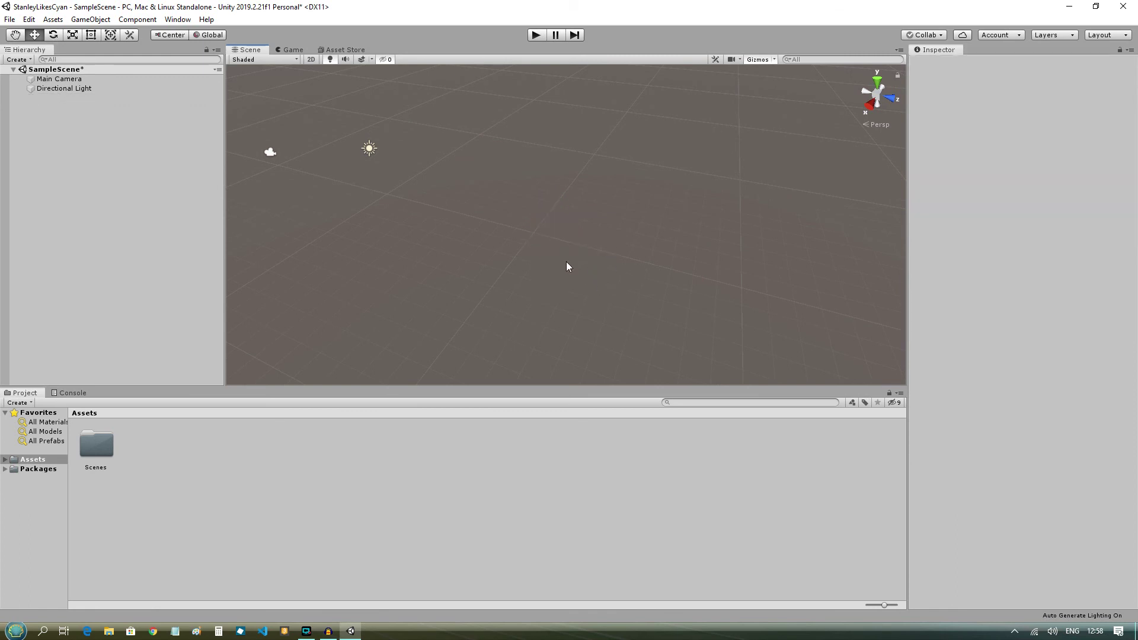
{"action": "left_click", "coordinate": [18, 60]}
{"action": "mouse_move", "coordinate": [89, 99]}
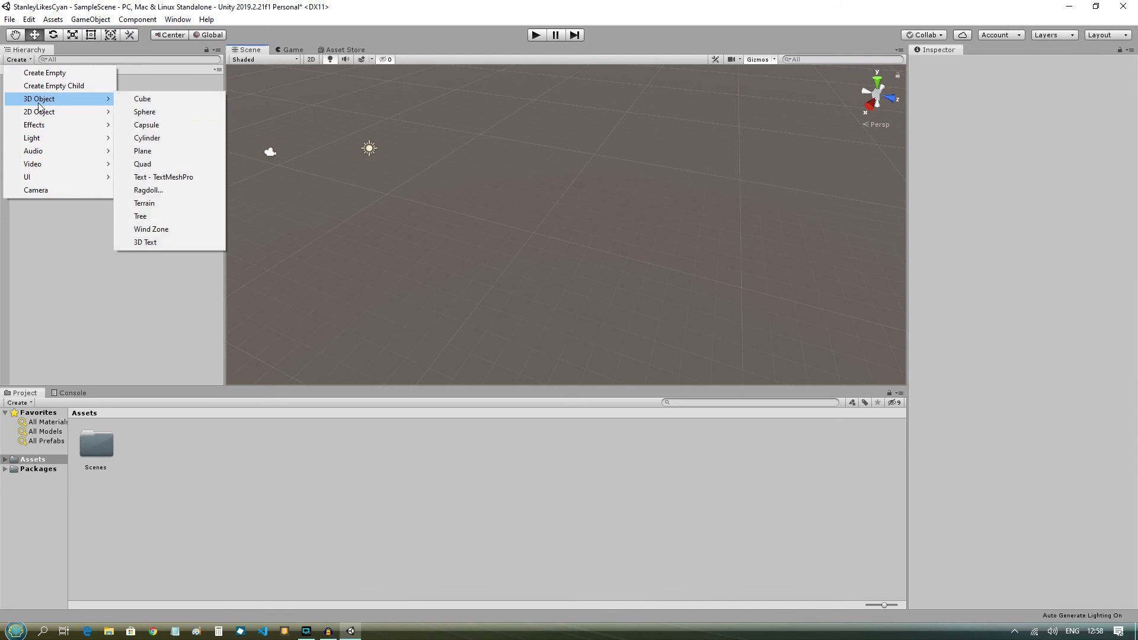
{"action": "left_click", "coordinate": [166, 100]}
{"action": "left_click_drag", "start_coordinate": [568, 190], "coordinate": [562, 232]}
{"action": "left_click_drag", "start_coordinate": [521, 172], "coordinate": [528, 199]}
{"action": "right_click_drag", "start_coordinate": [640, 191], "coordinate": [693, 169]}
{"action": "key", "text": "w"}
{"action": "key", "text": "s"}
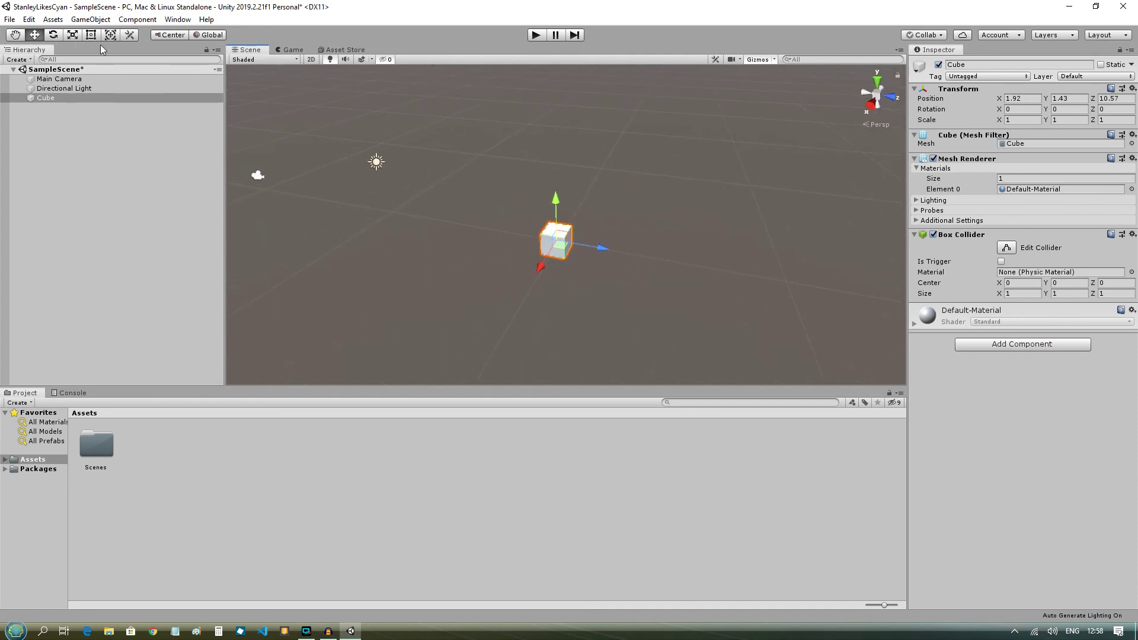
Scale the new cube into a wide, thin platform of about X 15.28, Y 0.30, Z 15.60, and deselect it
{"action": "key", "text": "r"}
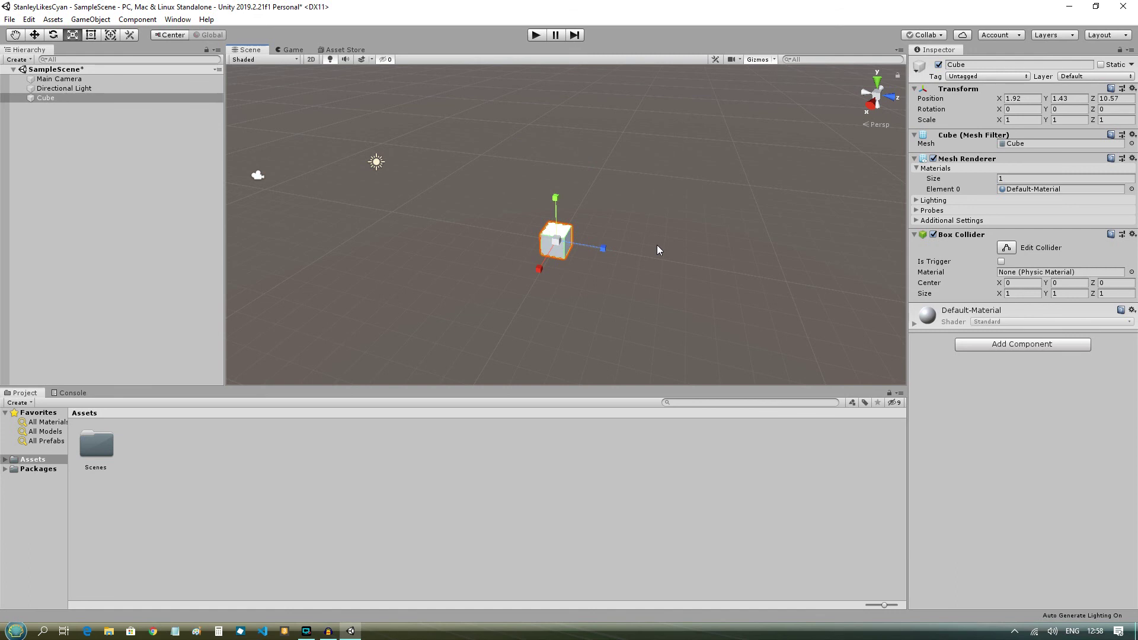
{"action": "left_click_drag", "start_coordinate": [600, 252], "coordinate": [648, 261]}
{"action": "left_click_drag", "start_coordinate": [539, 268], "coordinate": [491, 338]}
{"action": "mouse_move", "coordinate": [540, 273]}
{"action": "left_mouse_down"}
{"action": "mouse_move", "coordinate": [516, 313]}
{"action": "mouse_move", "coordinate": [536, 294]}
{"action": "left_mouse_up"}
{"action": "left_click_drag", "start_coordinate": [730, 239], "coordinate": [570, 203], "text": "alt"}
{"action": "left_click_drag", "start_coordinate": [576, 134], "coordinate": [511, 191]}
{"action": "right_click_drag", "start_coordinate": [665, 274], "coordinate": [761, 214]}
{"action": "key", "text": "w"}
{"action": "key", "text": "a"}
{"action": "key", "text": "s"}
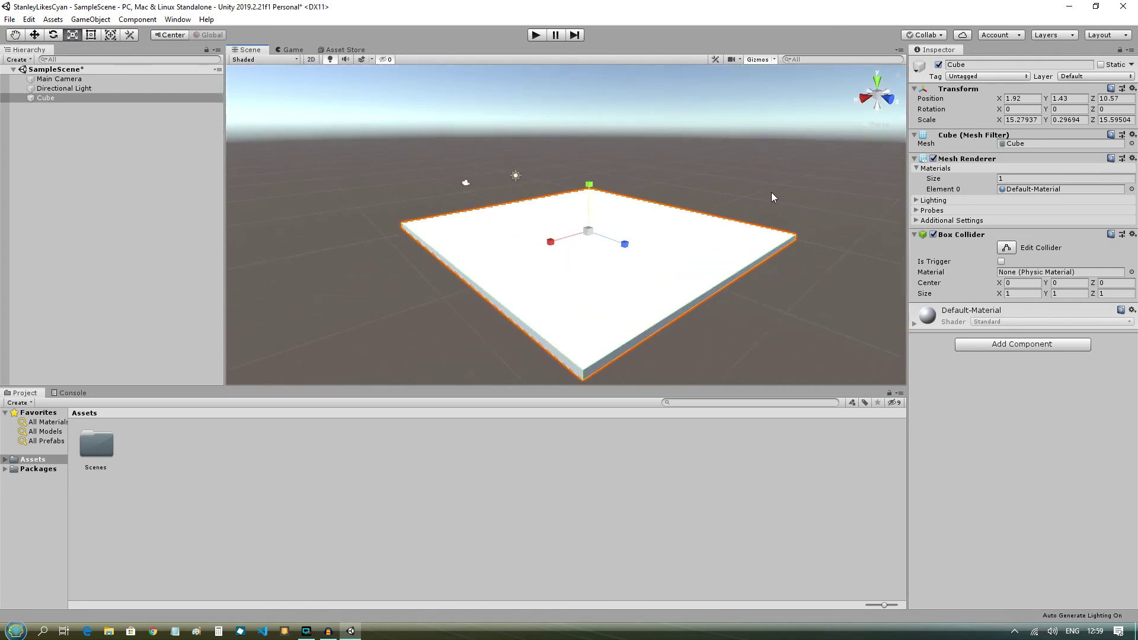
{"action": "left_click", "coordinate": [752, 178]}
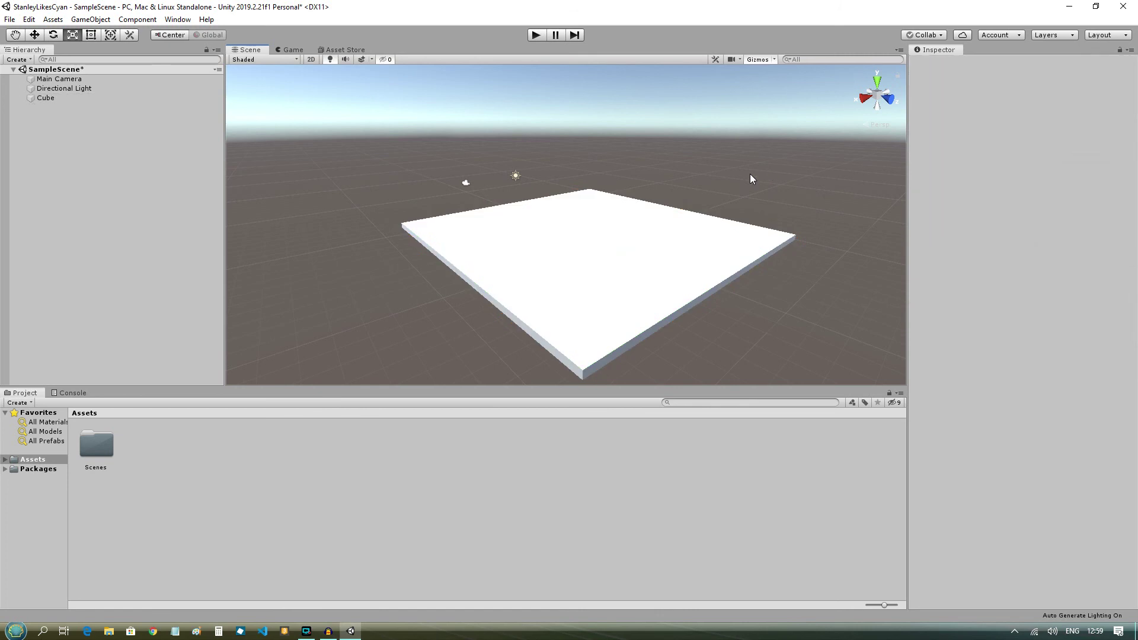
Run the scene in Play mode to check how the platform looks through the main camera, and stop it
{"action": "left_click", "coordinate": [535, 35]}
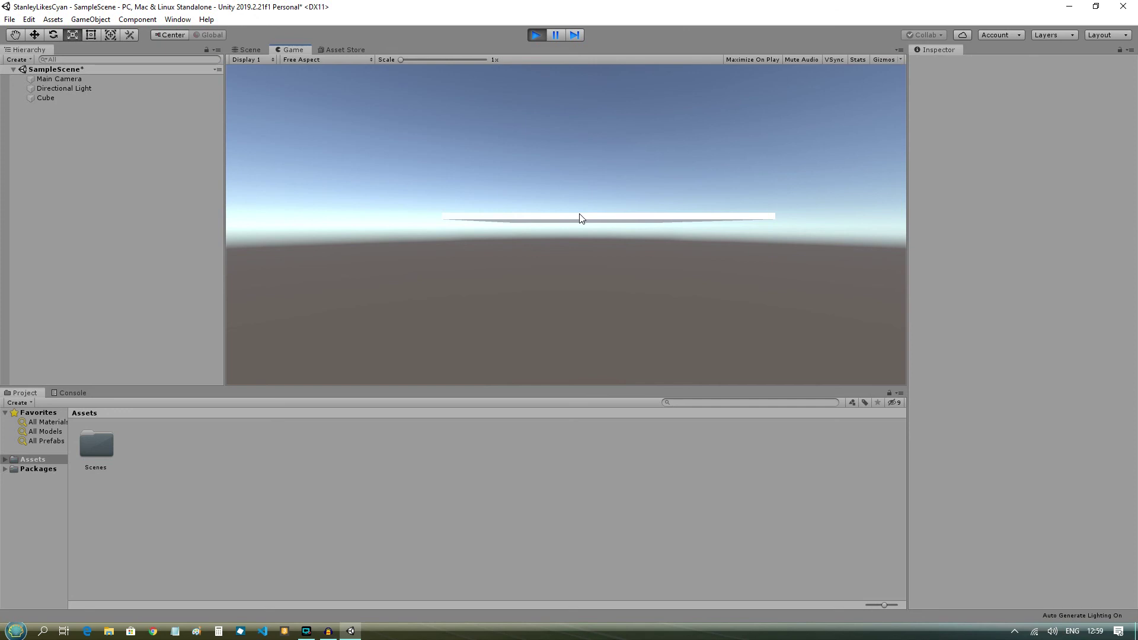
{"action": "left_click", "coordinate": [536, 39]}
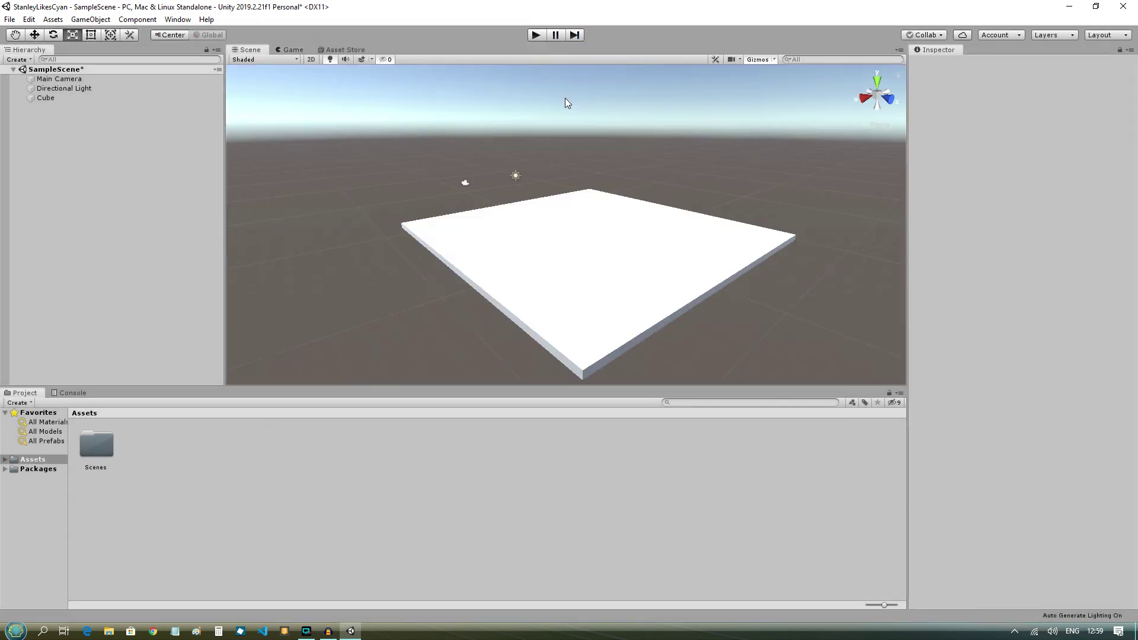